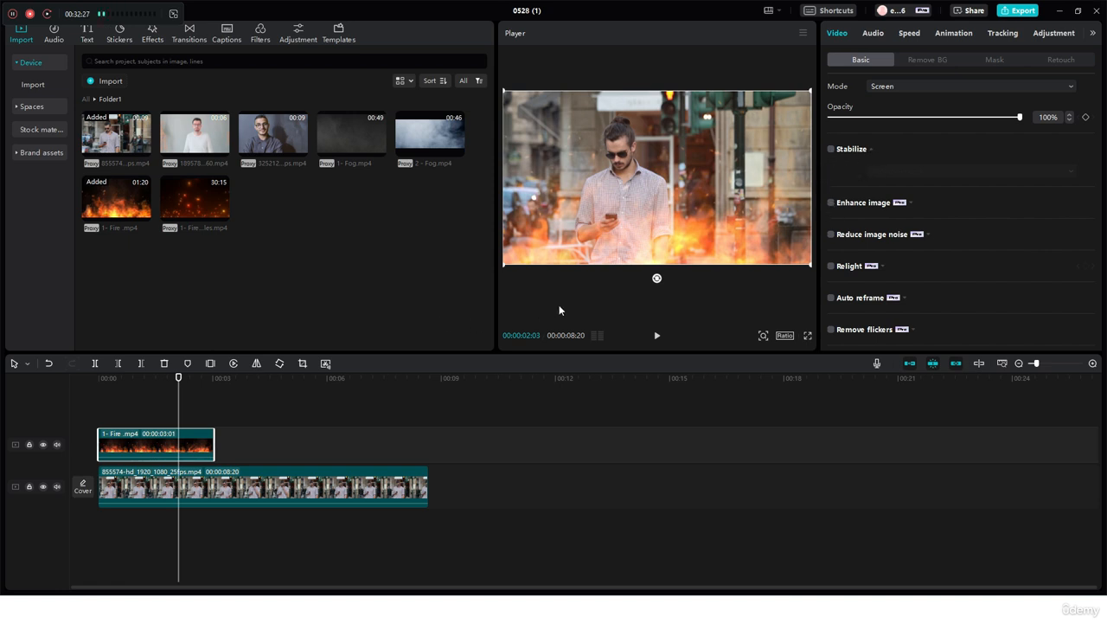
Place the pexels-freestockpro-1172207.jpg photo on the upper track after the fire clip and move the playhead to 00:00:04:15
click(911, 204)
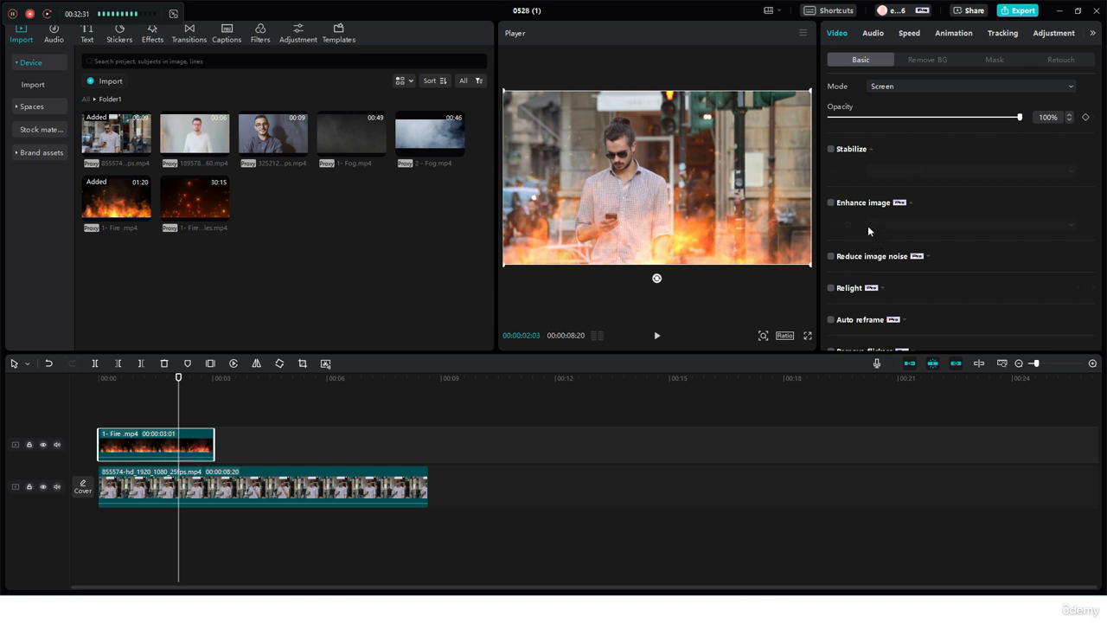
click(86, 99)
drag(264, 153, 241, 441)
click(270, 378)
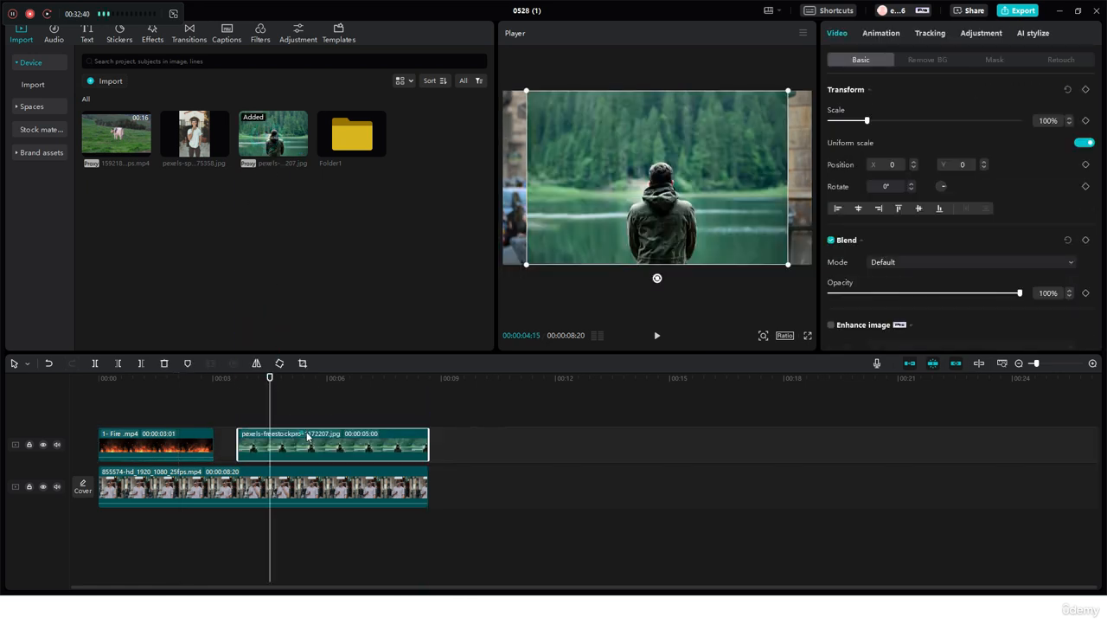
scroll(899, 232, down, 5)
scroll(898, 232, up, 5)
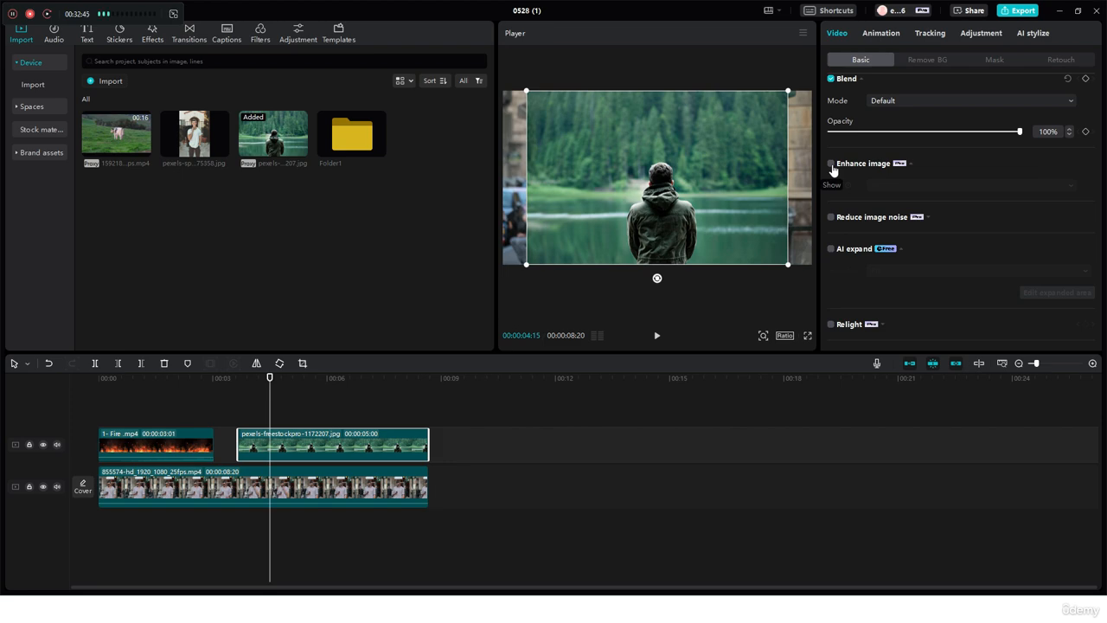
click(408, 489)
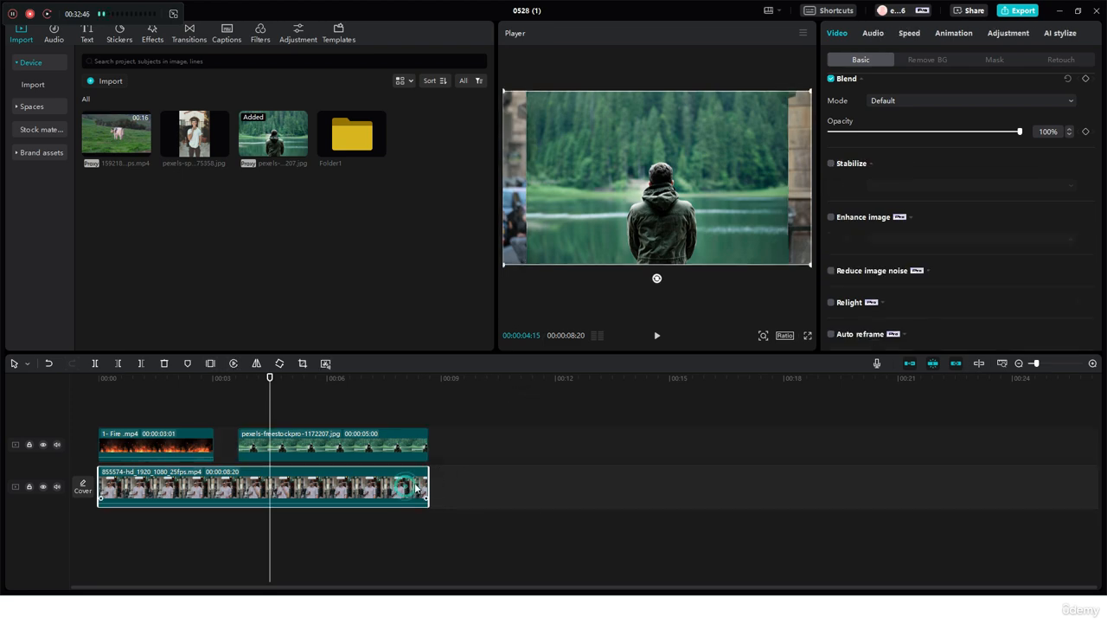
click(859, 234)
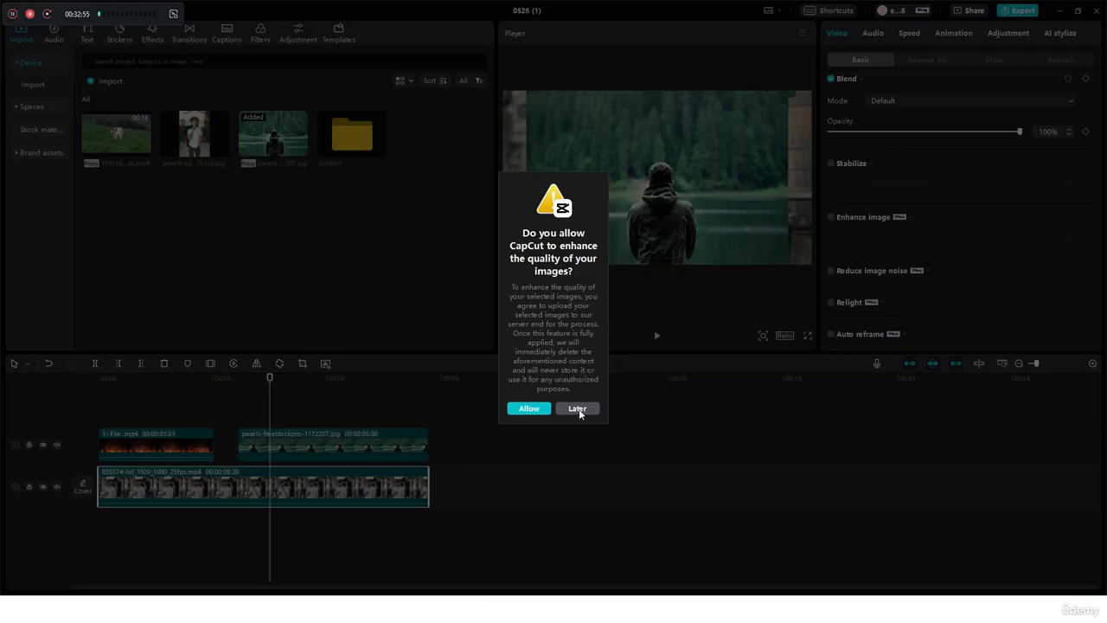
click(578, 408)
Turn on Enhance image for the lake photo at the HD level, allowing the image upload for processing
click(373, 437)
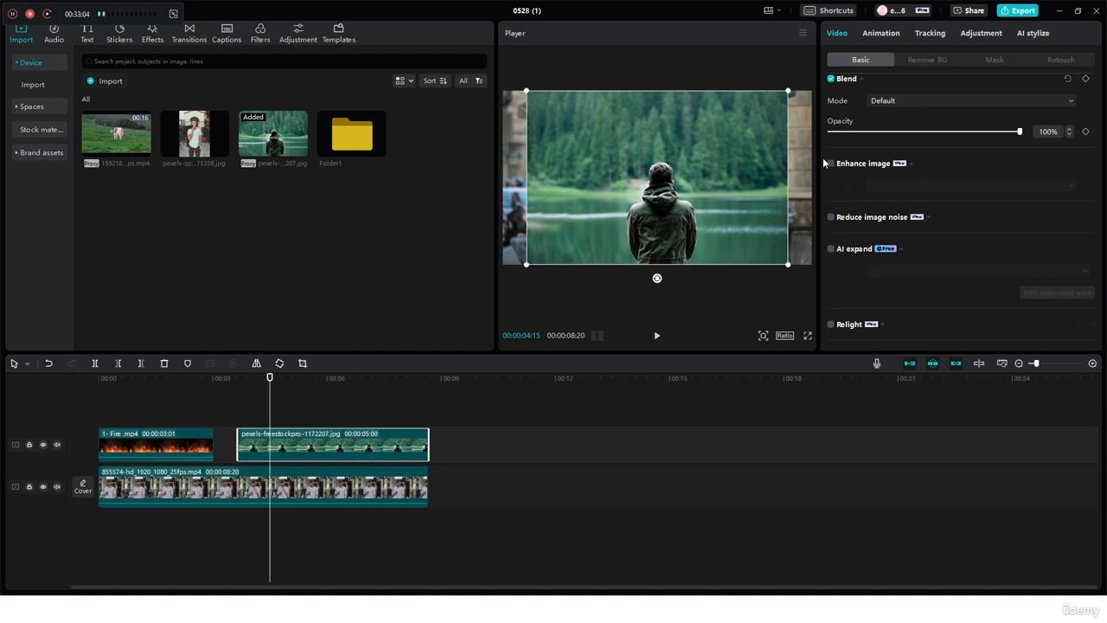
click(725, 174)
click(831, 164)
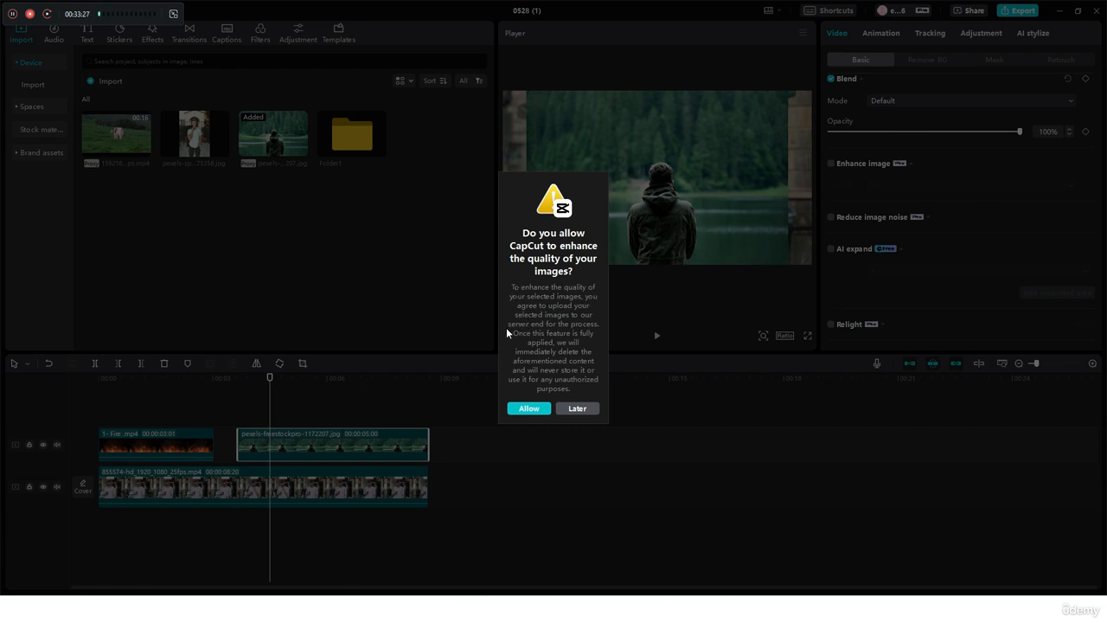
click(528, 409)
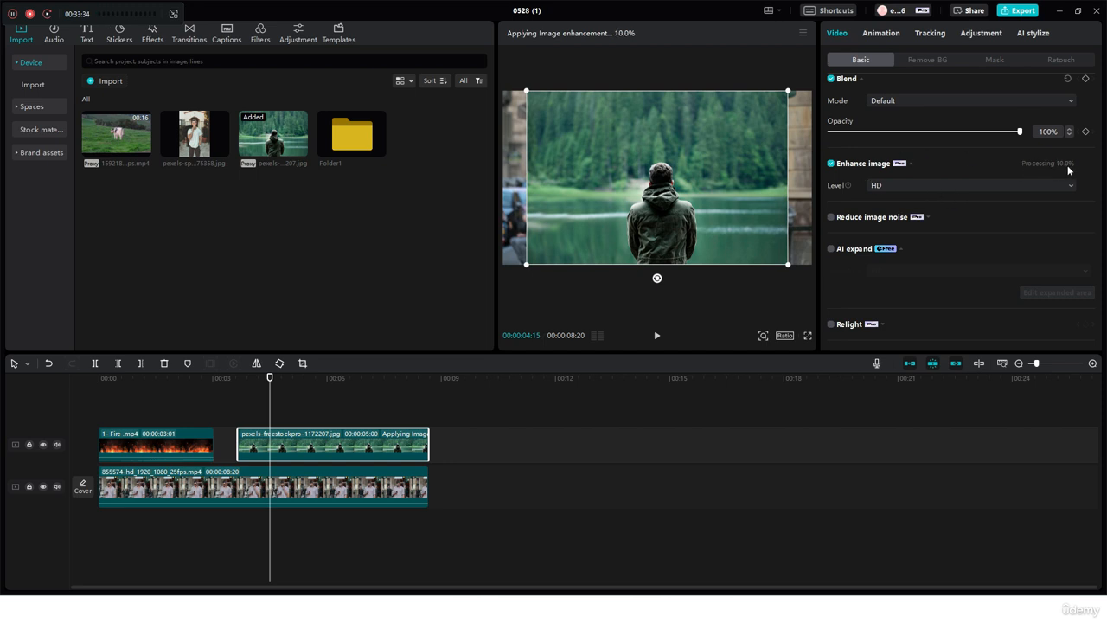
click(928, 186)
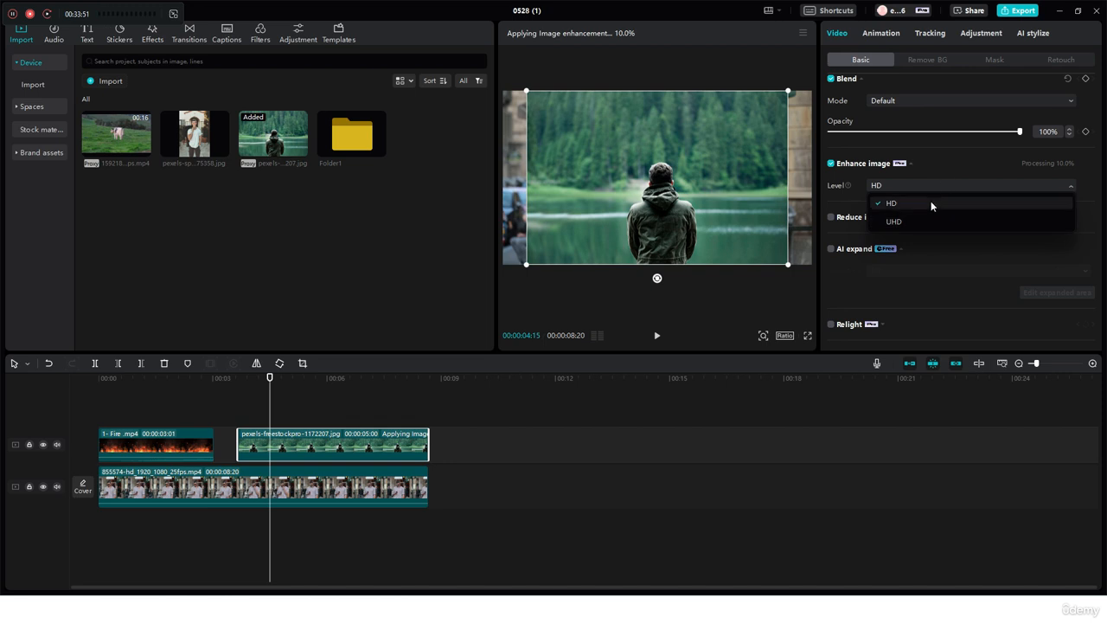
click(940, 171)
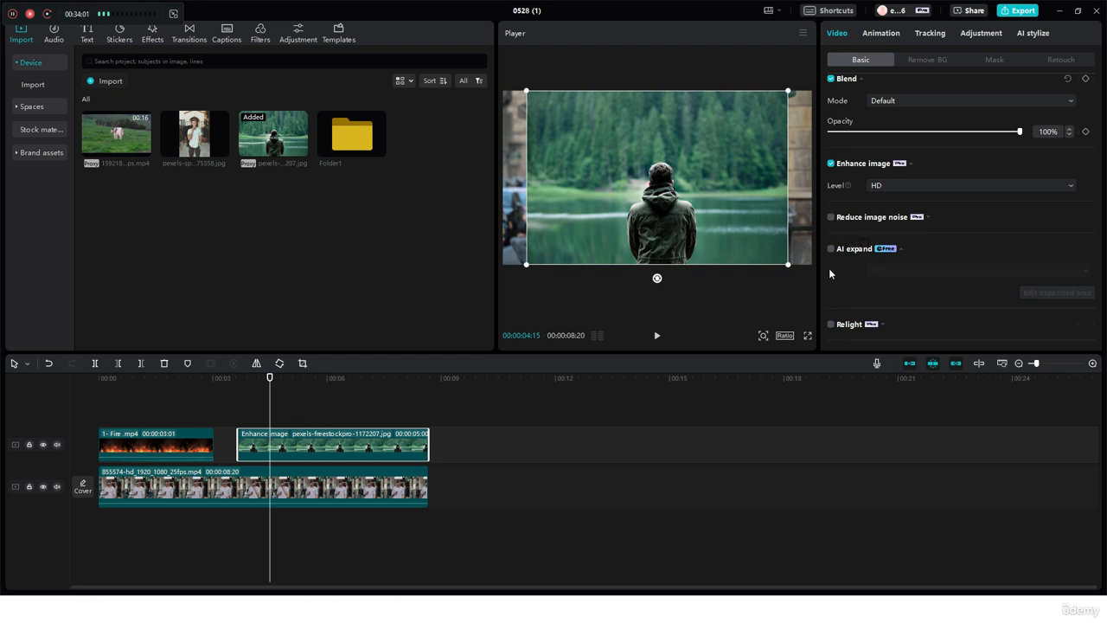
Turn on AI expand for the lake photo, allowing the media upload, and set its aspect ratio to 16:9
scroll(828, 268, down, 1)
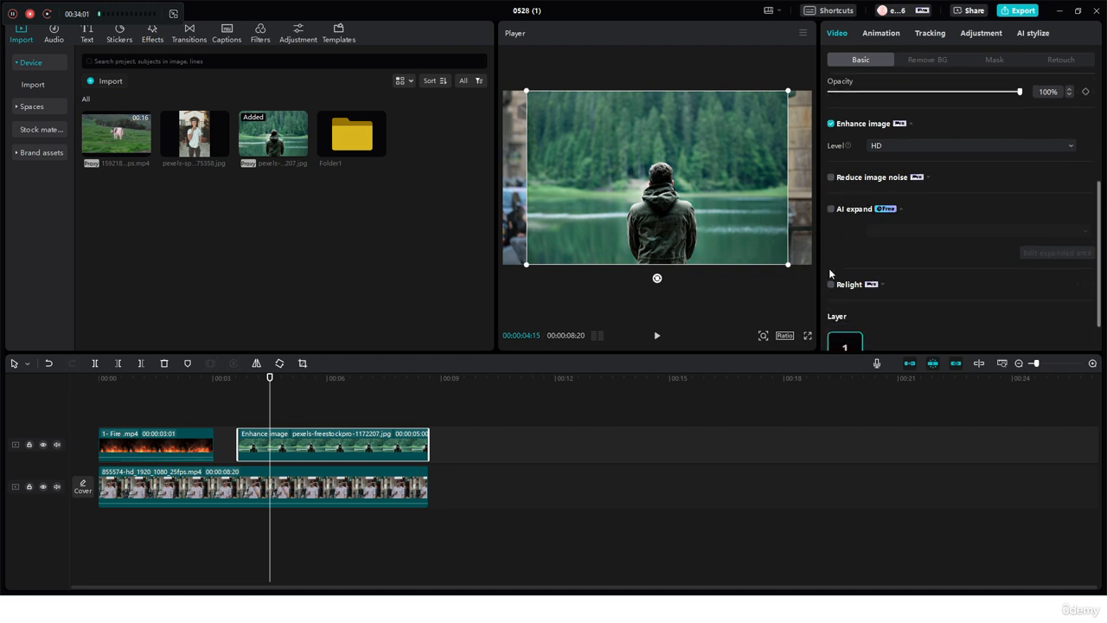
click(831, 209)
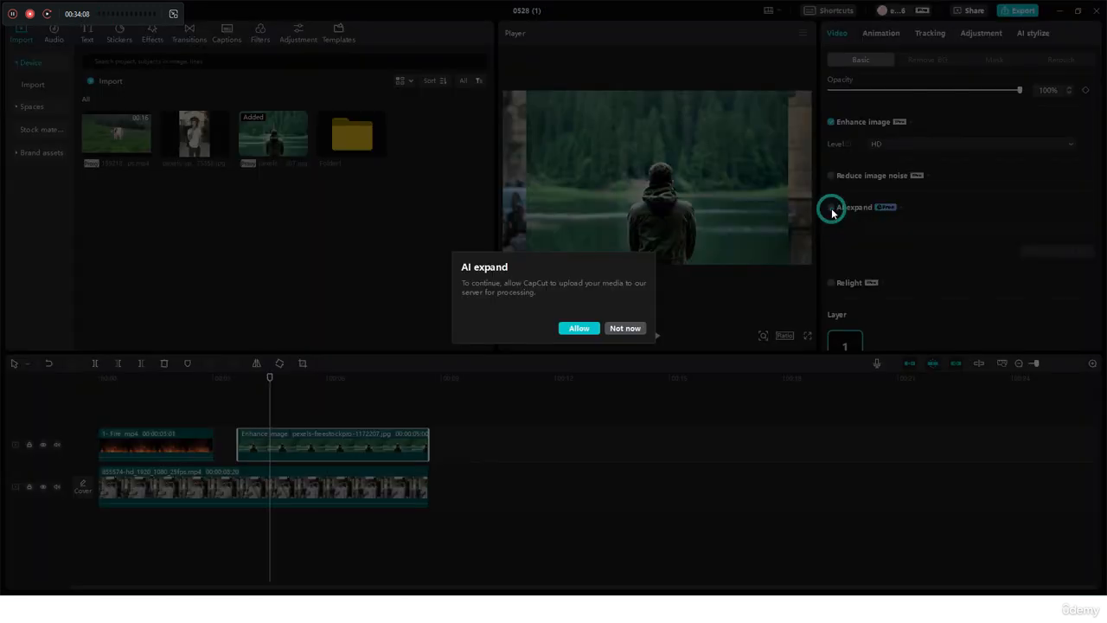
click(590, 332)
click(901, 228)
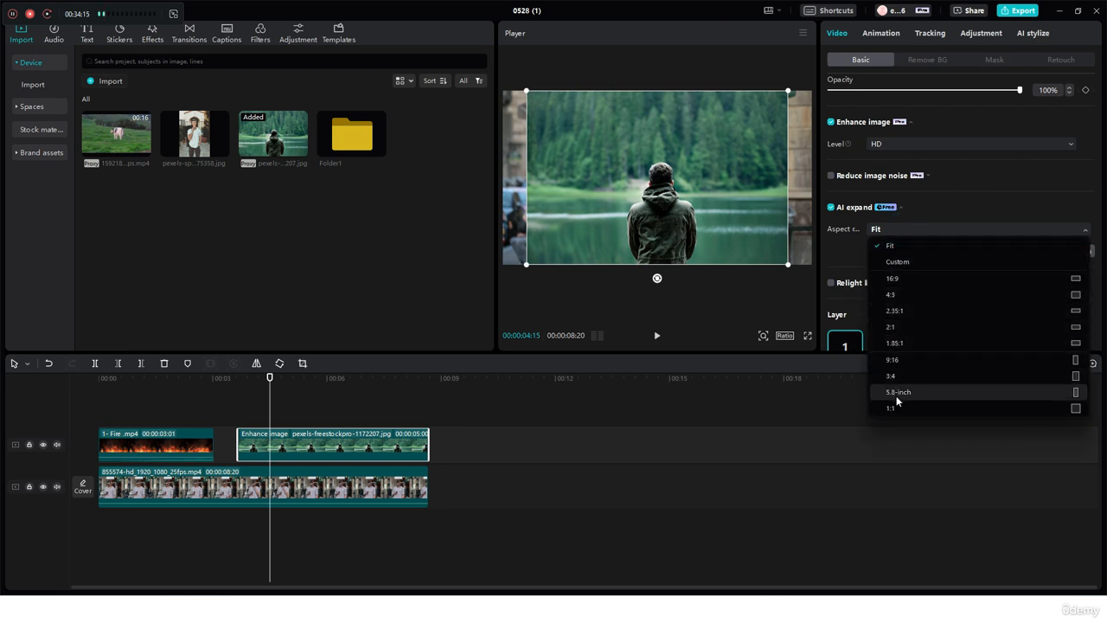
click(828, 254)
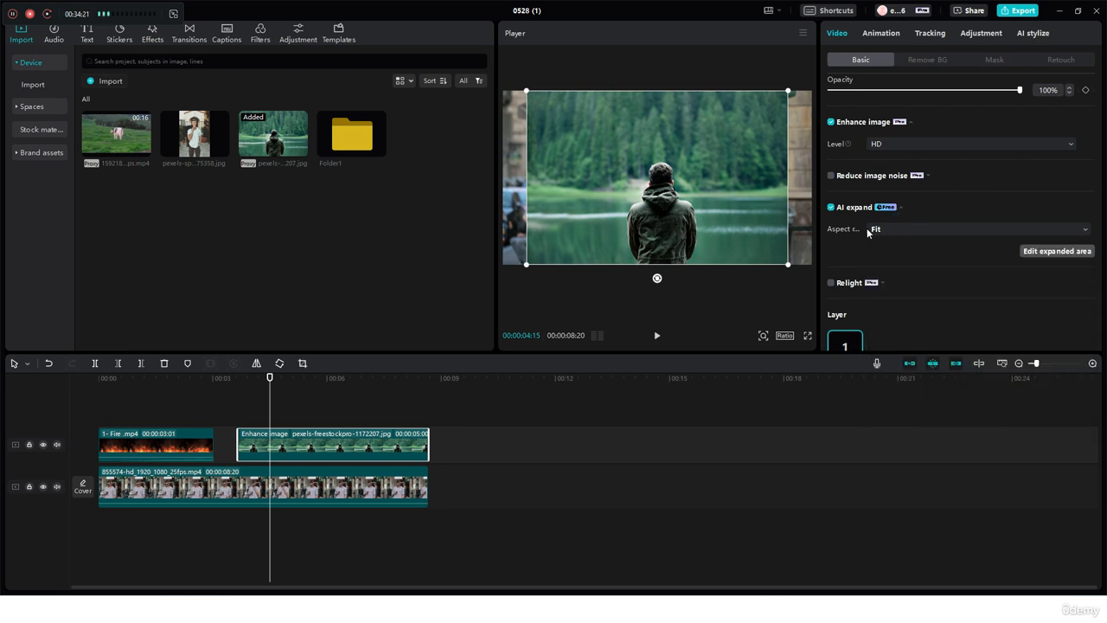
click(872, 229)
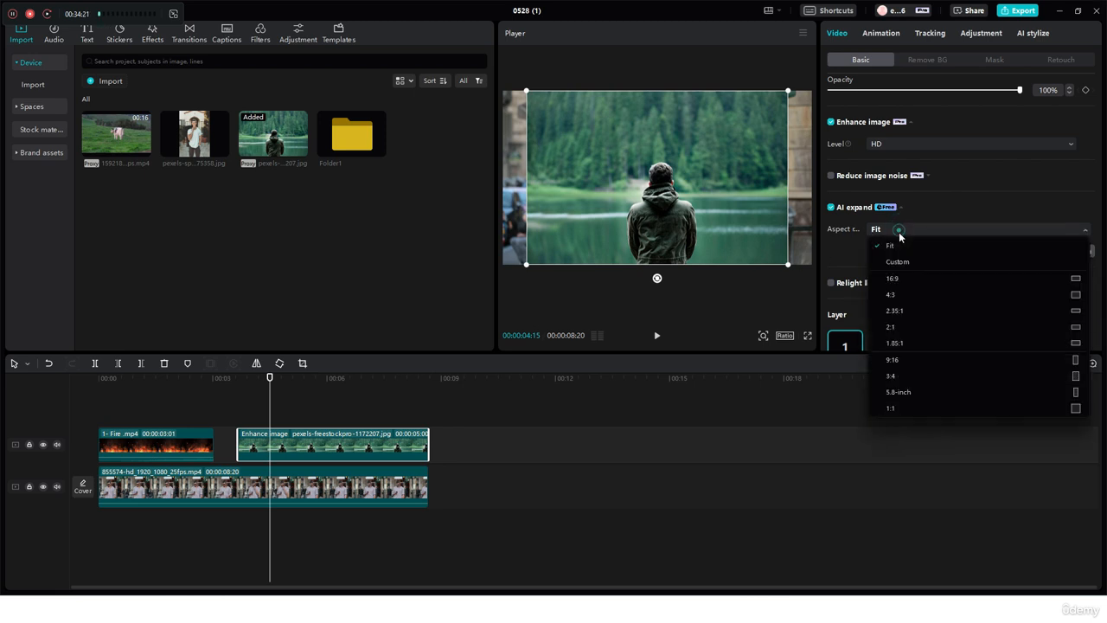
click(912, 279)
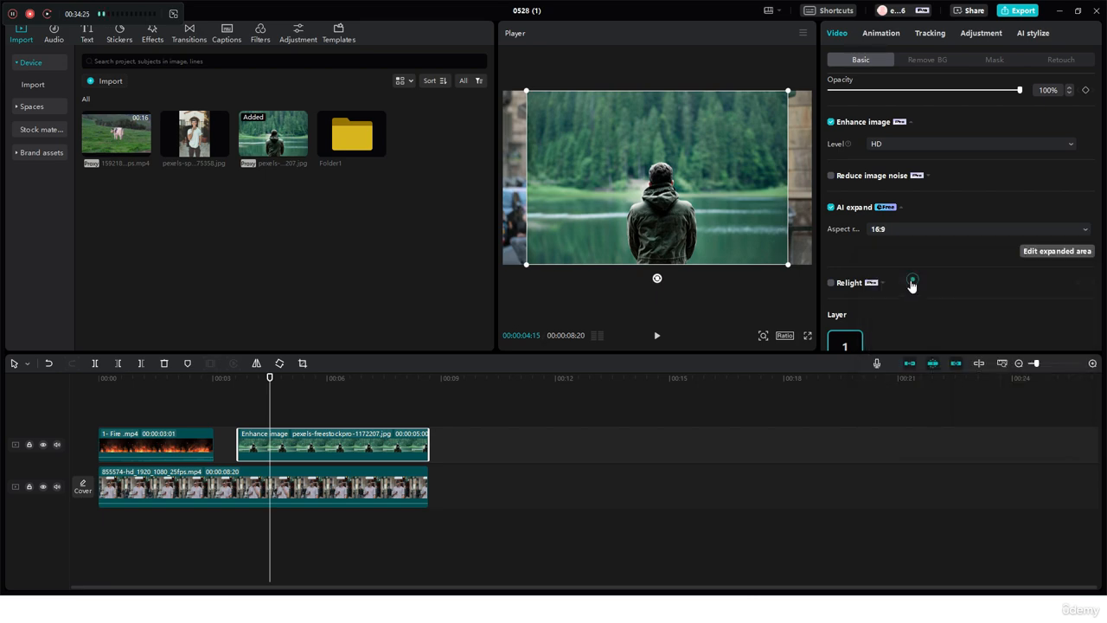
Scale the photo to 61% within the expanded area and generate AI expansions with the prompt "expand image"
click(1042, 253)
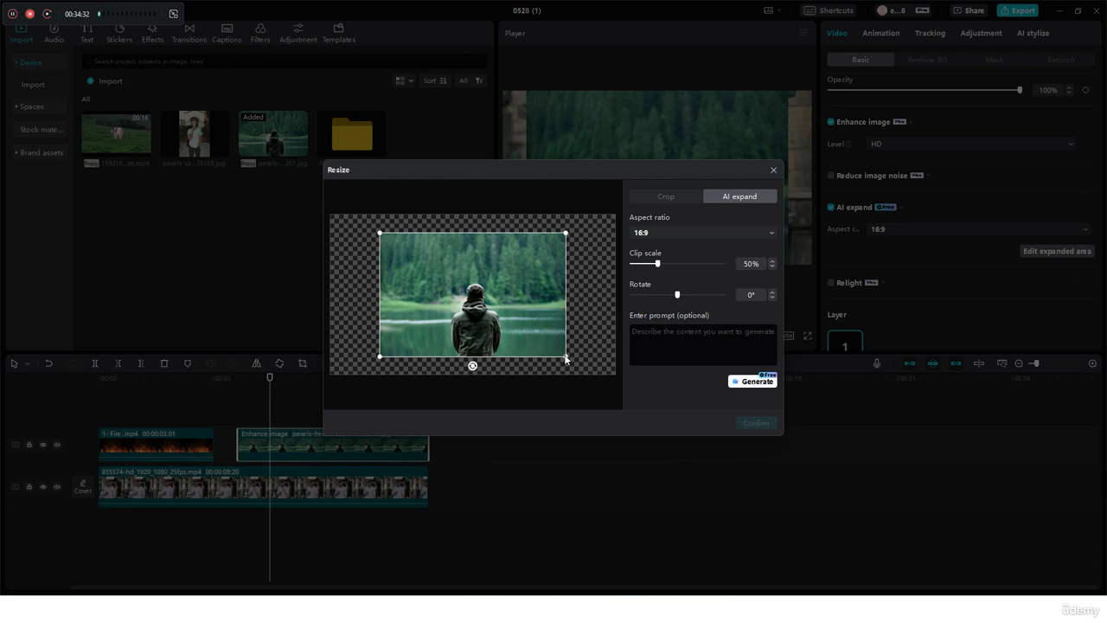
mouse_move(566, 357)
mouse_down()
mouse_move(571, 366)
mouse_move(562, 349)
mouse_move(575, 363)
mouse_up()
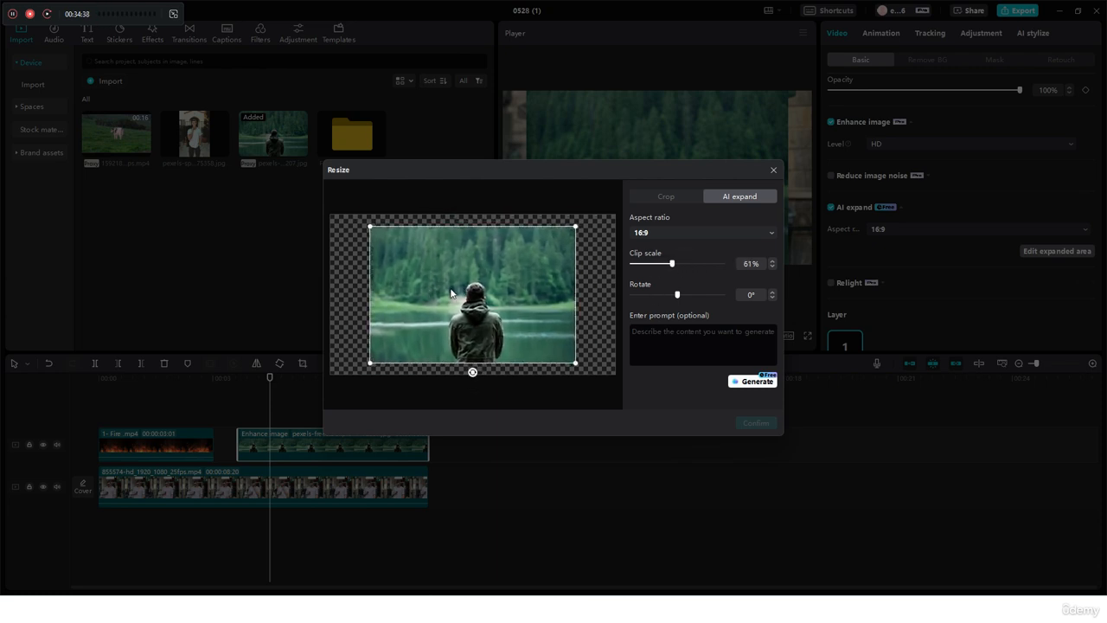
click(649, 338)
text(expand image)
click(752, 382)
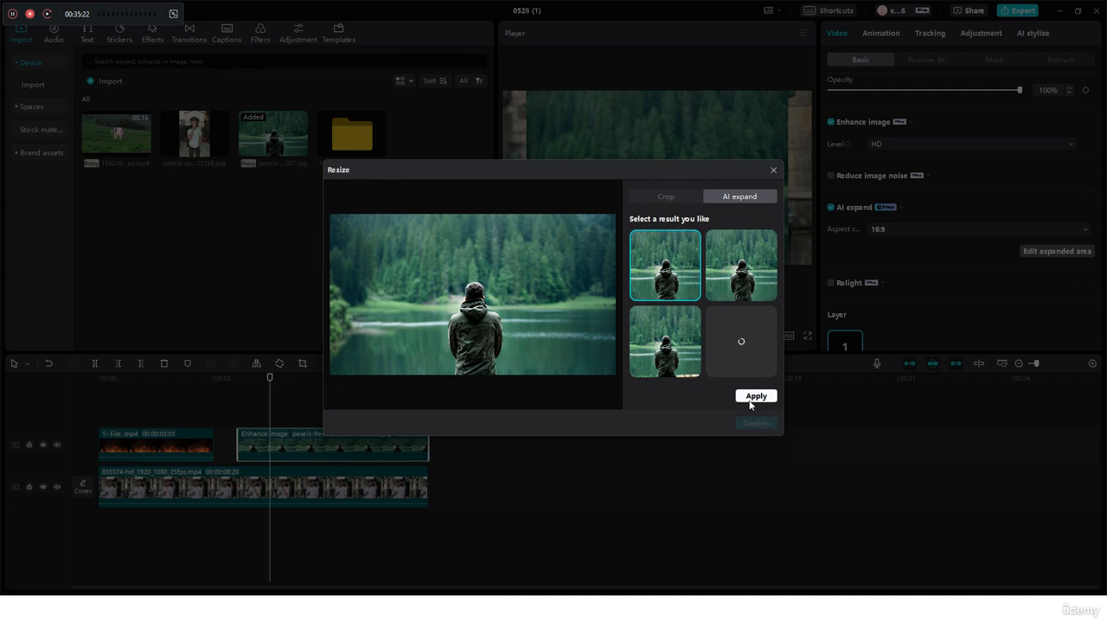
Compare the generated expansions, then apply and confirm the third one, with pale rocks along the bottom edge
click(731, 260)
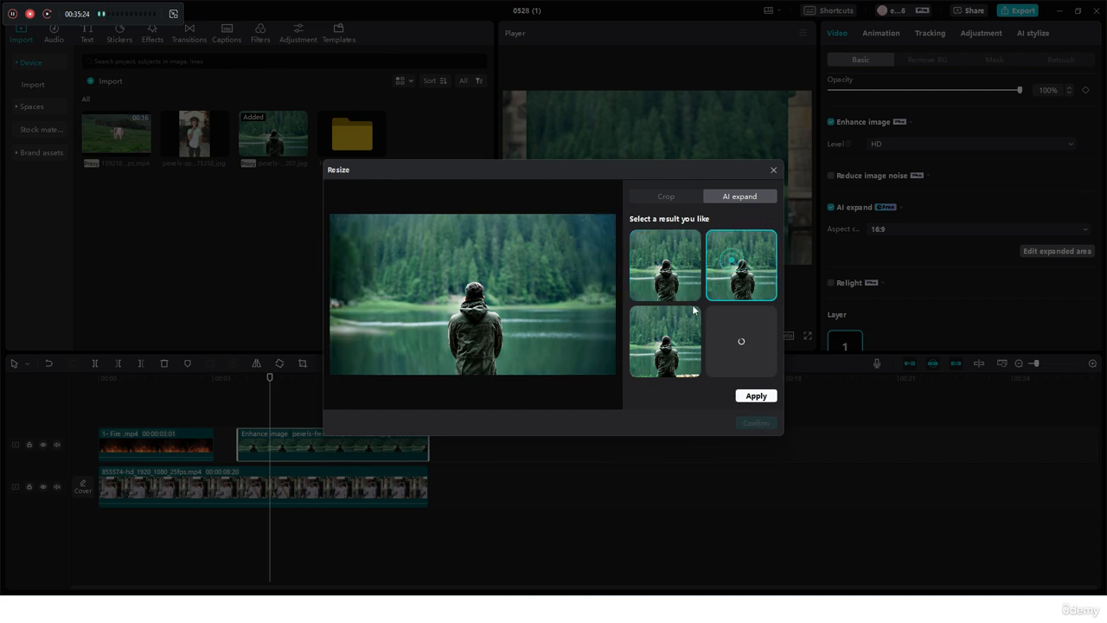
click(675, 338)
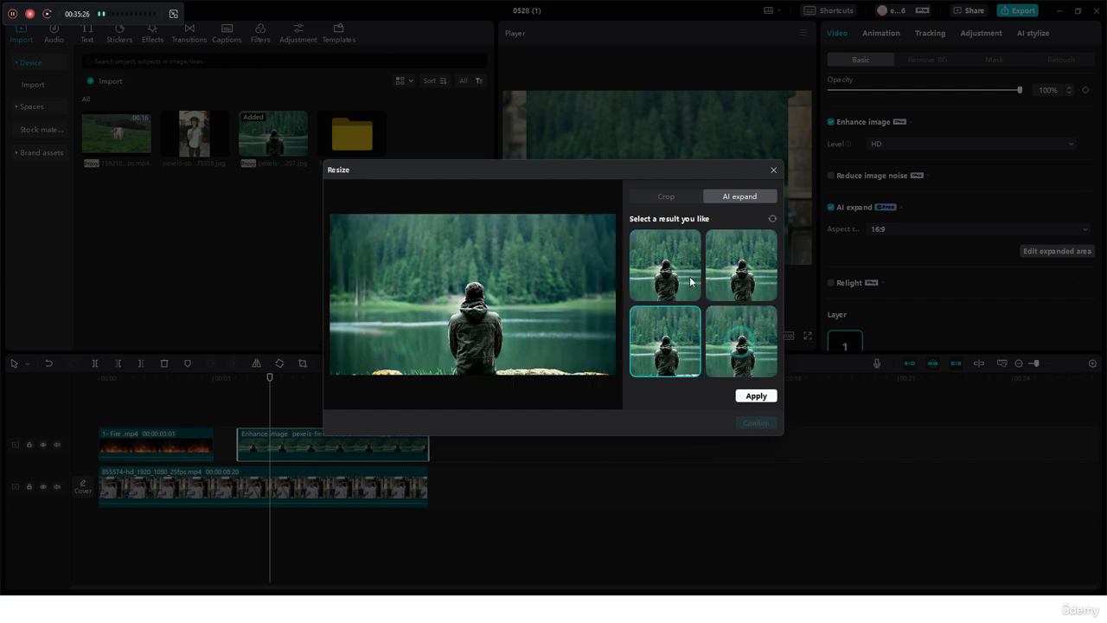
click(692, 278)
click(756, 294)
click(746, 351)
click(678, 354)
click(754, 395)
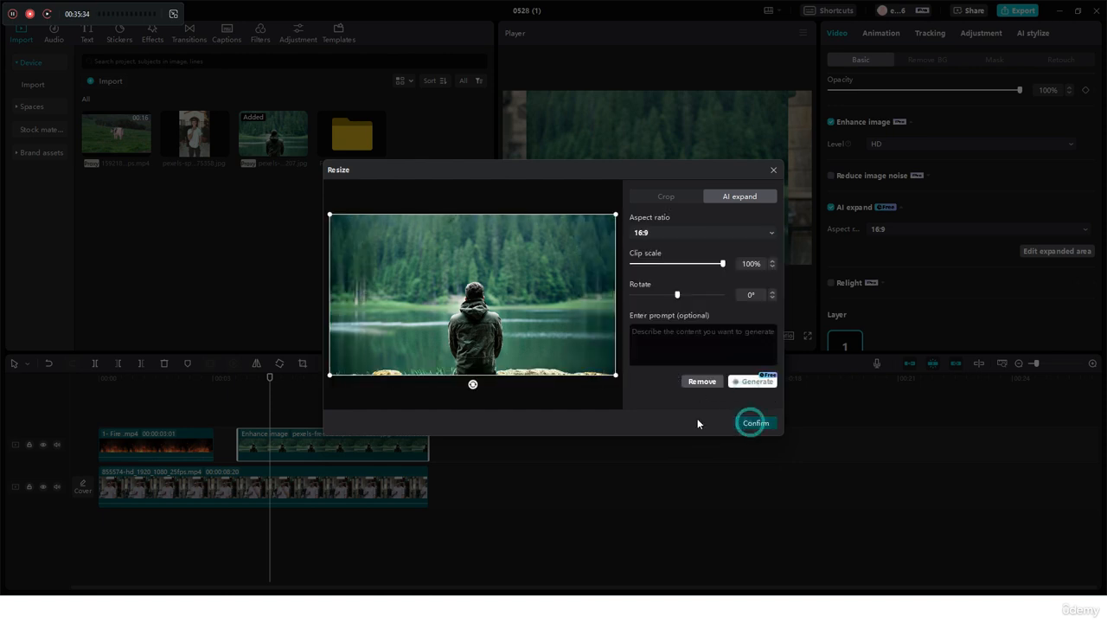
click(757, 423)
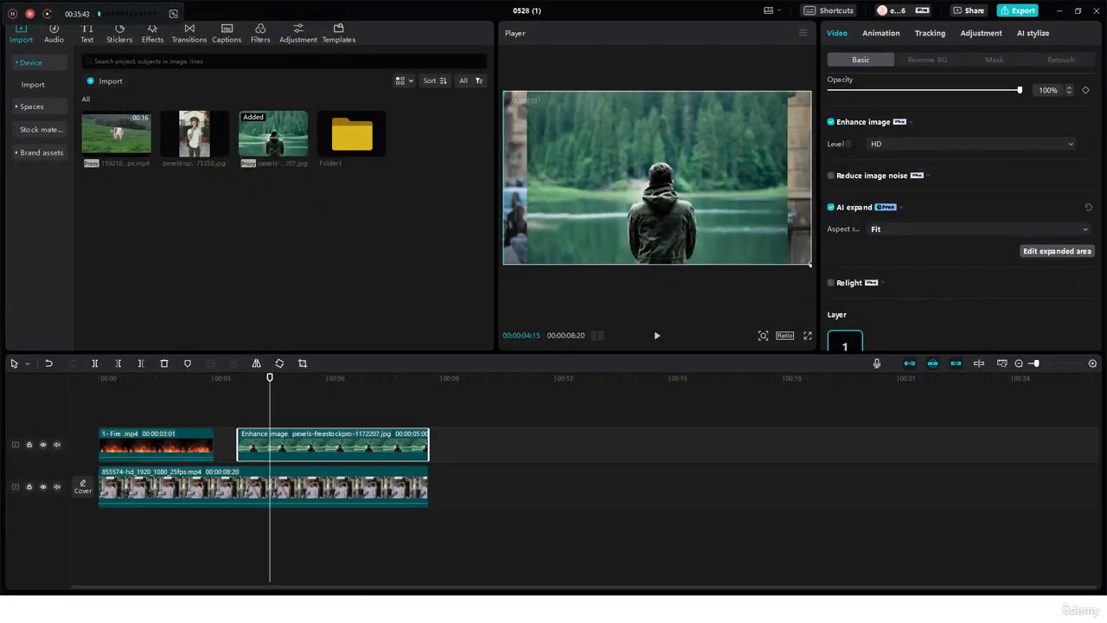
Examine the Crop and AI expand options for editing the expanded photo, then close them without changes
mouse_move(519, 101)
mouse_down()
mouse_move(572, 108)
mouse_move(649, 165)
mouse_move(560, 295)
mouse_move(517, 105)
mouse_up()
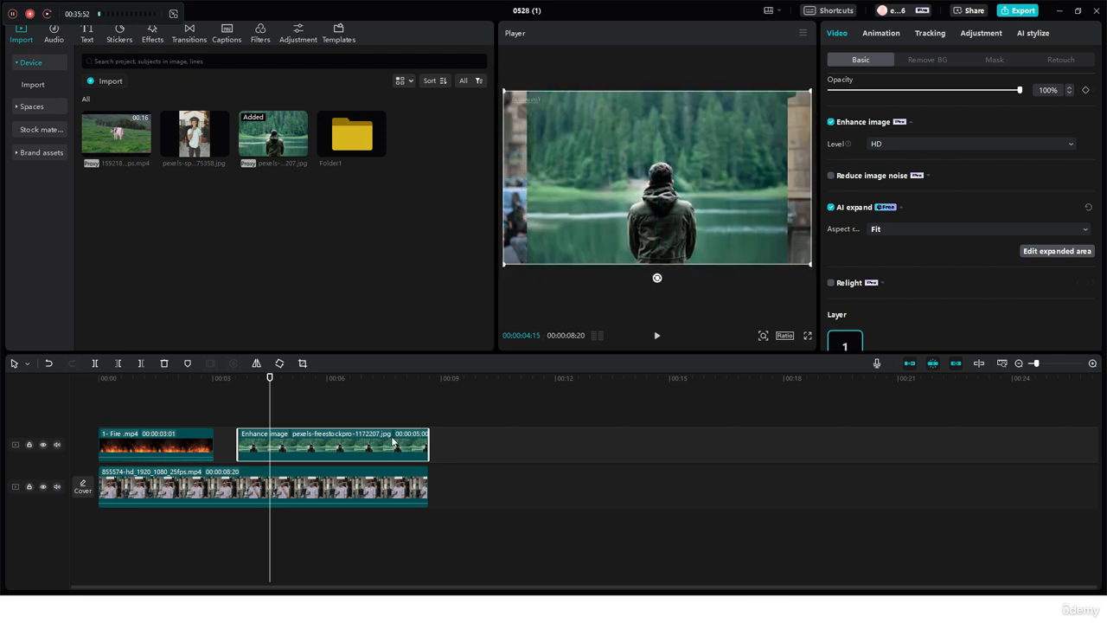
click(1054, 251)
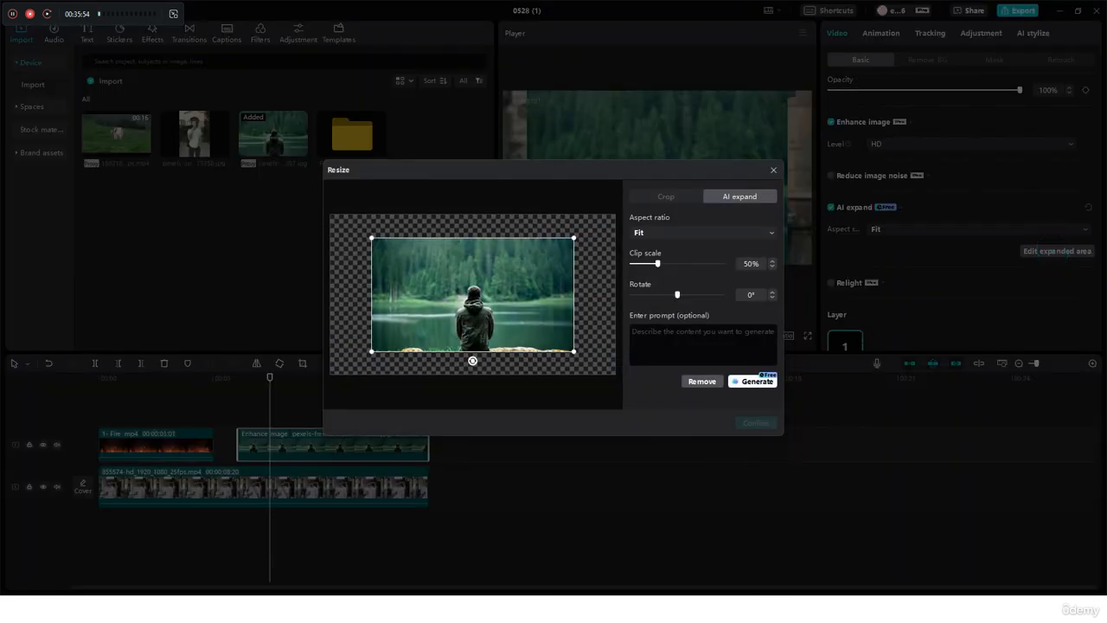
click(683, 197)
click(737, 196)
click(773, 169)
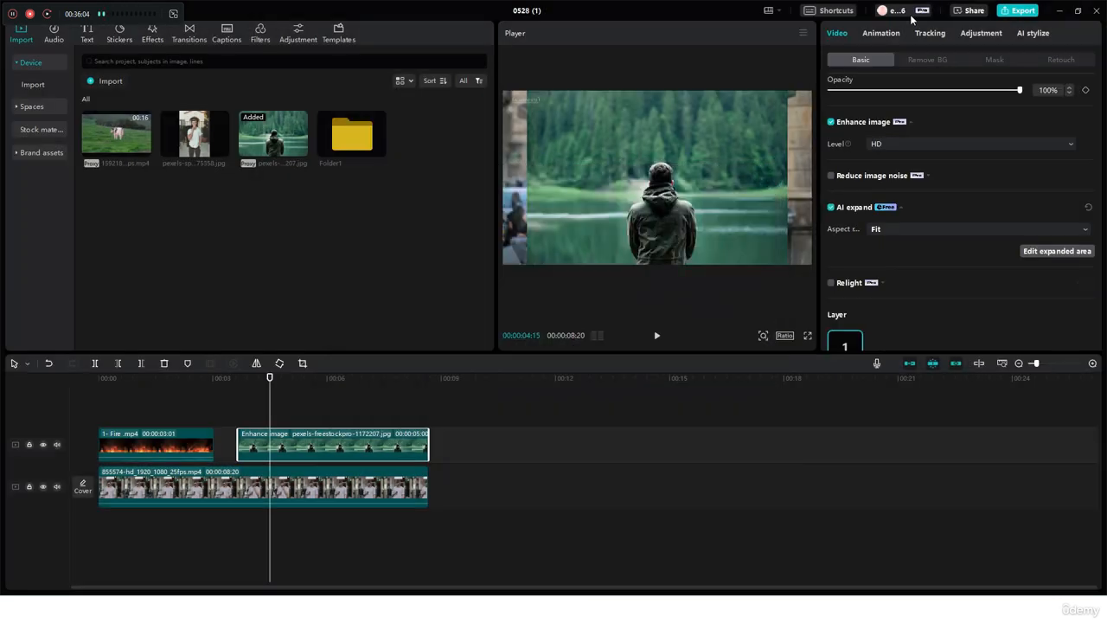
Turn off AI expand for the lake photo
scroll(908, 268, down, 2)
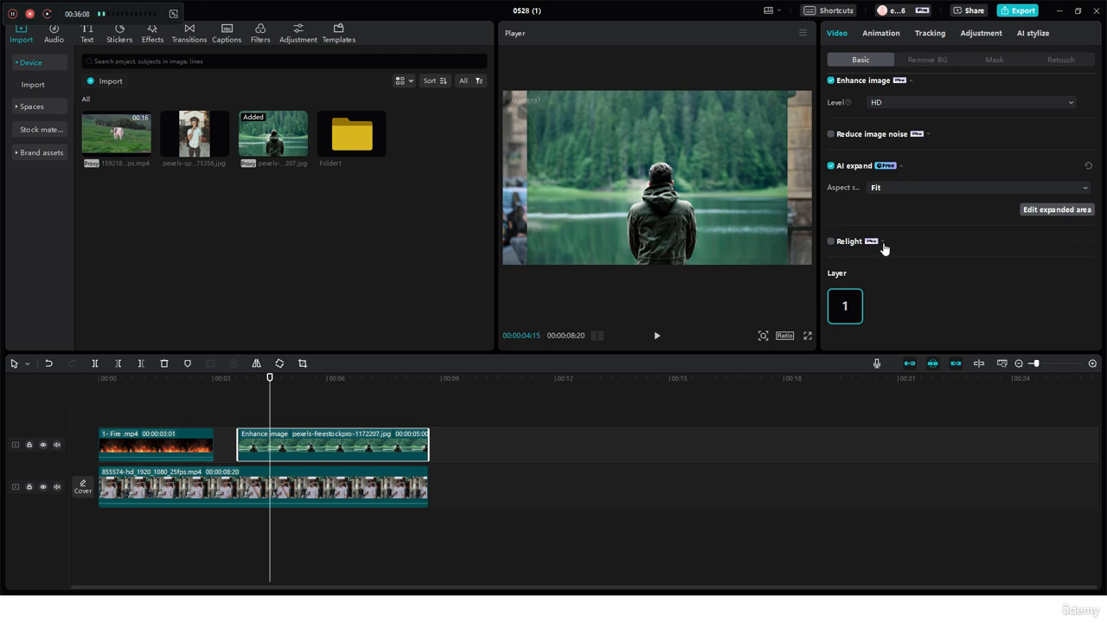
scroll(884, 249, up, 2)
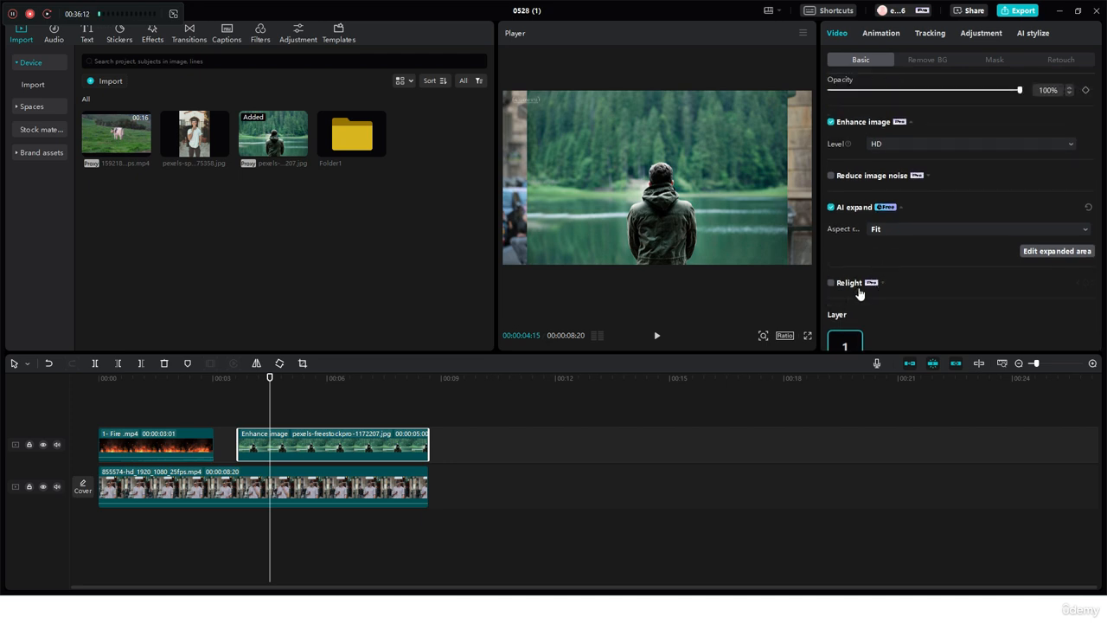
click(831, 208)
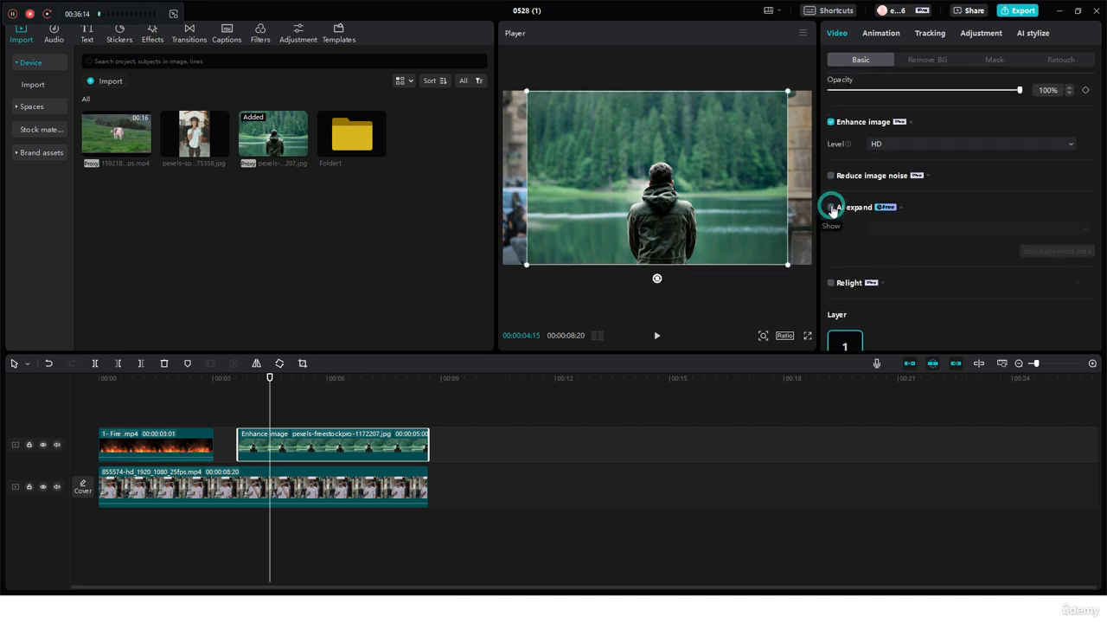
Turn on Relight for the lake photo and look through its Facial, Ambient, Creative and Presets effects
click(831, 284)
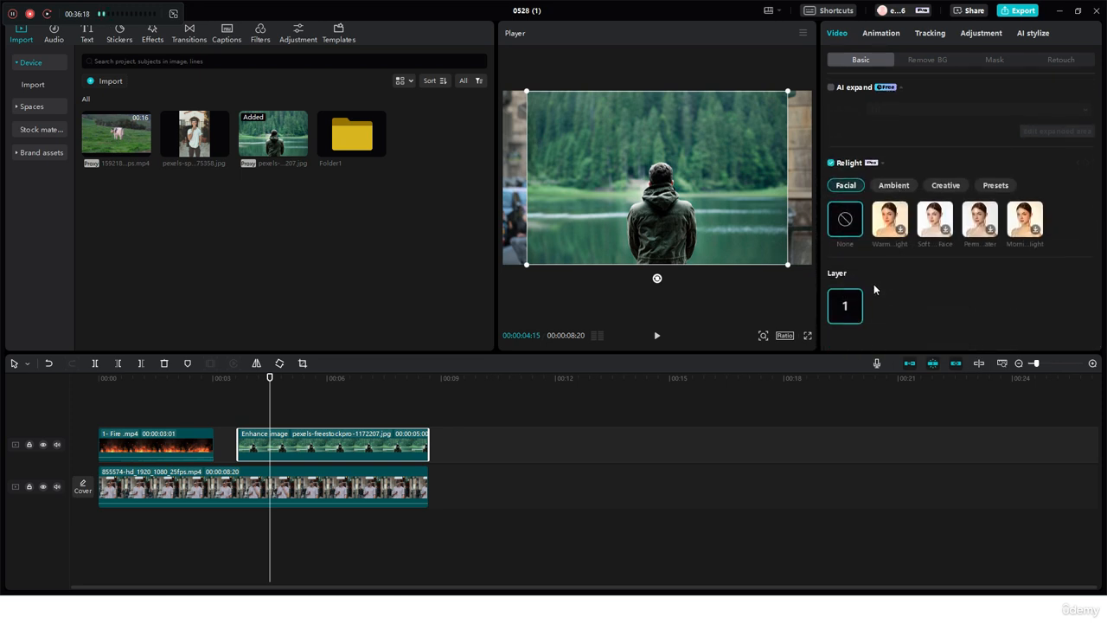
click(900, 186)
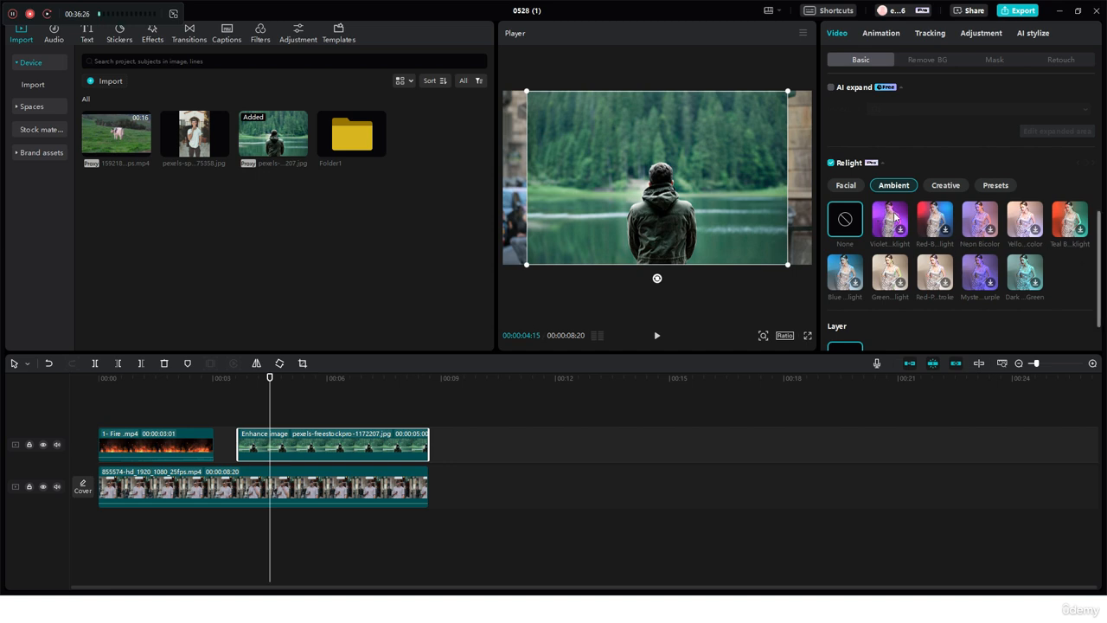
click(848, 185)
click(960, 185)
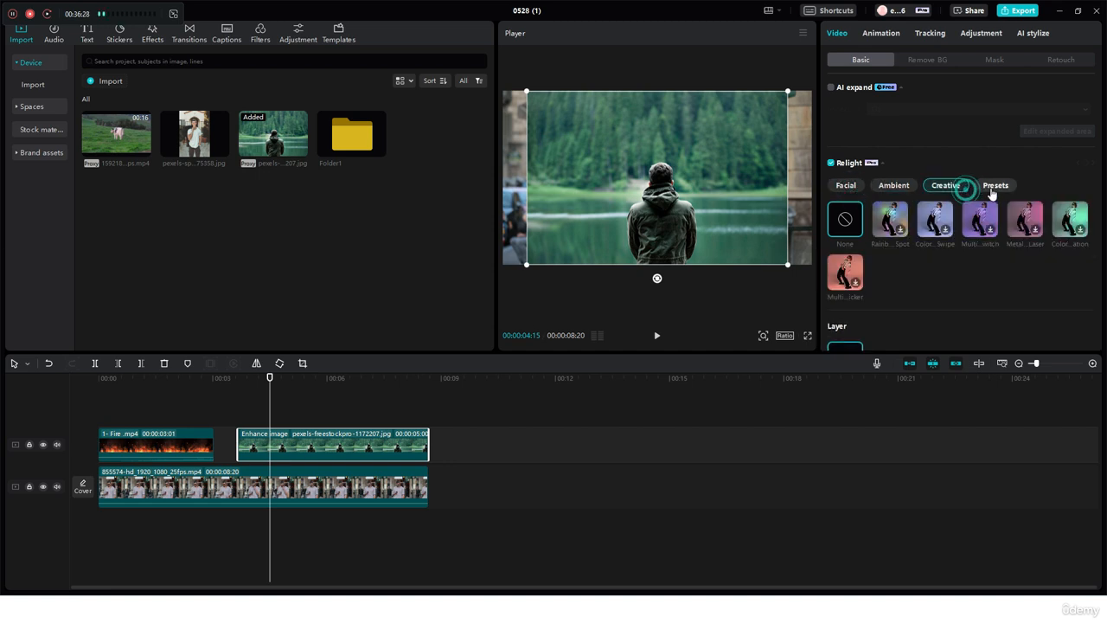
click(994, 188)
click(846, 189)
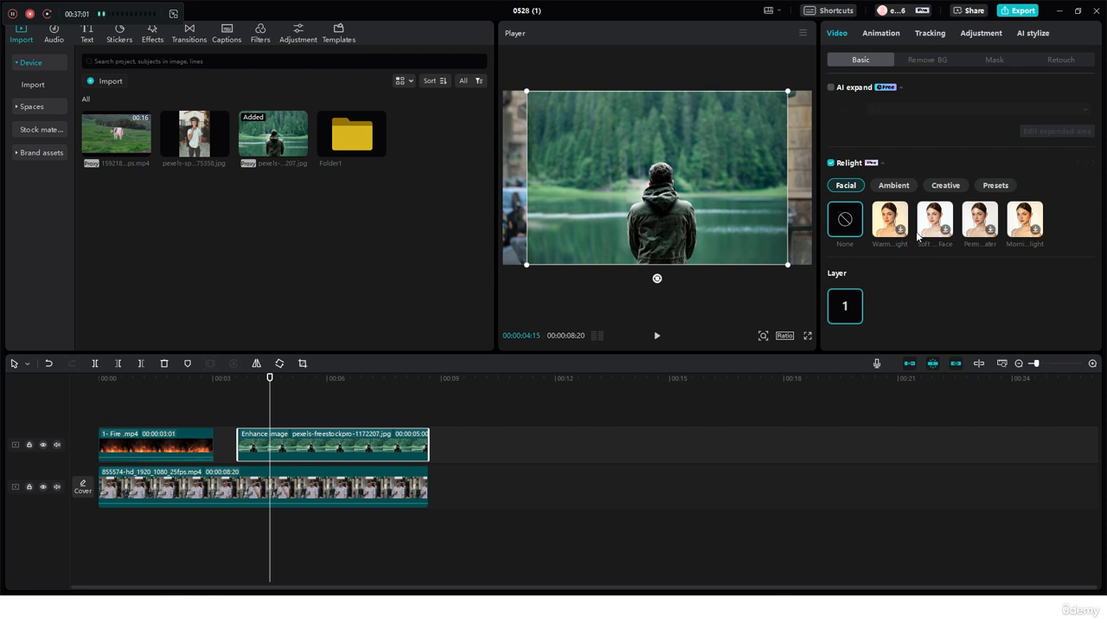
click(893, 186)
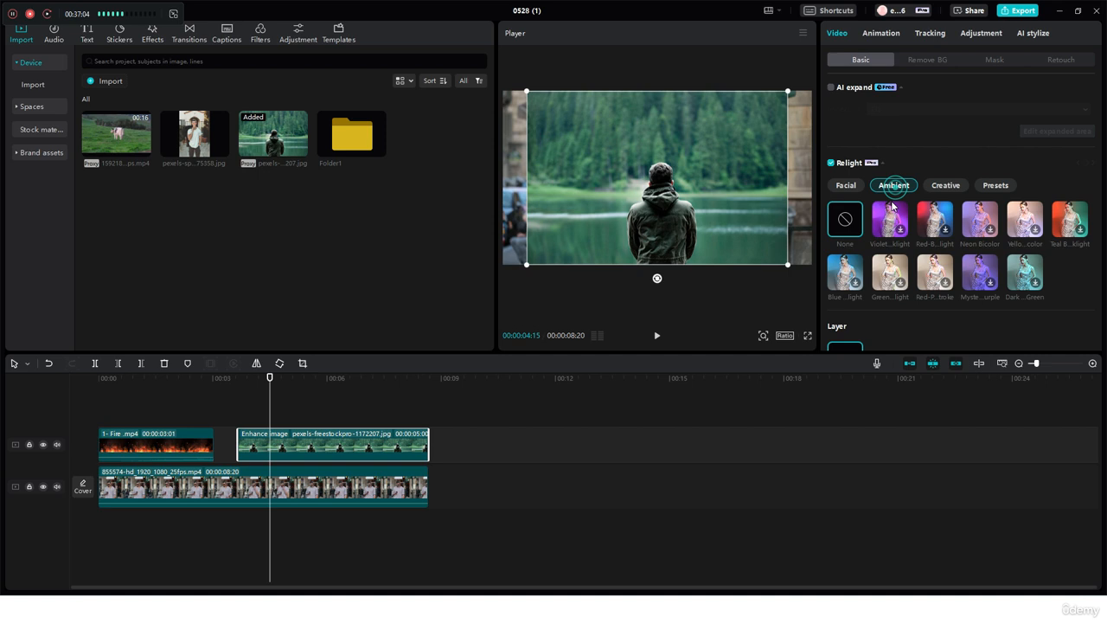
click(936, 223)
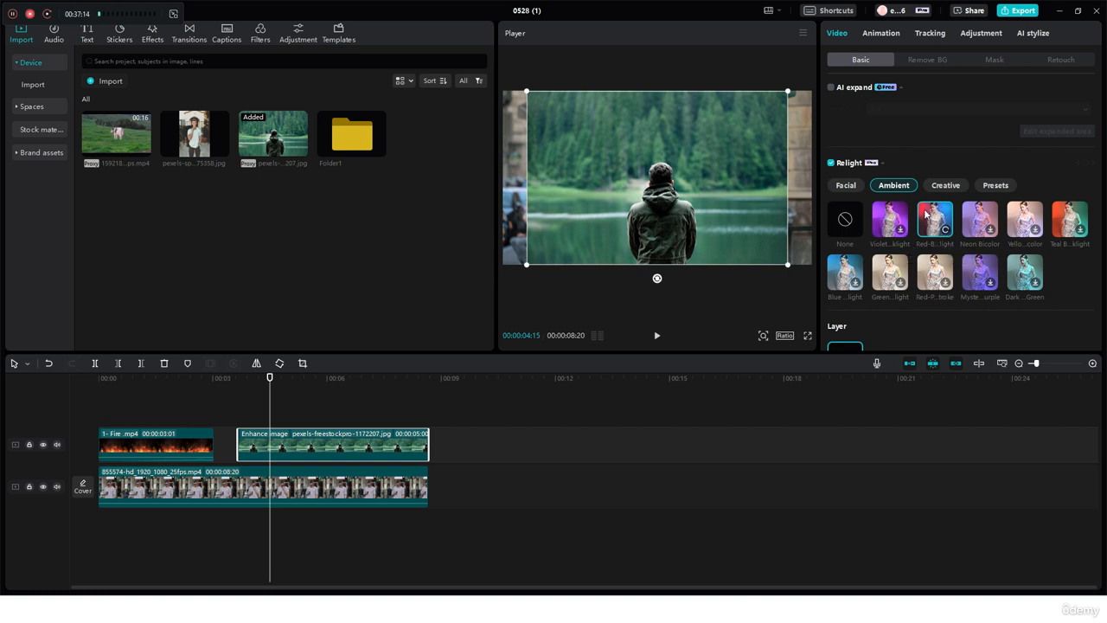
click(945, 185)
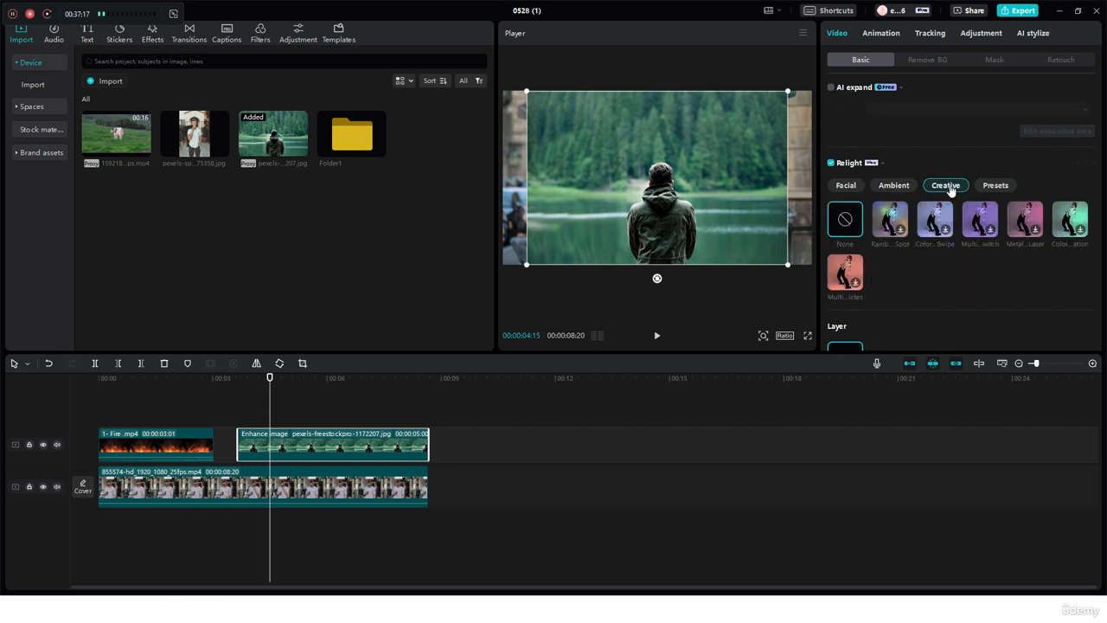
click(994, 187)
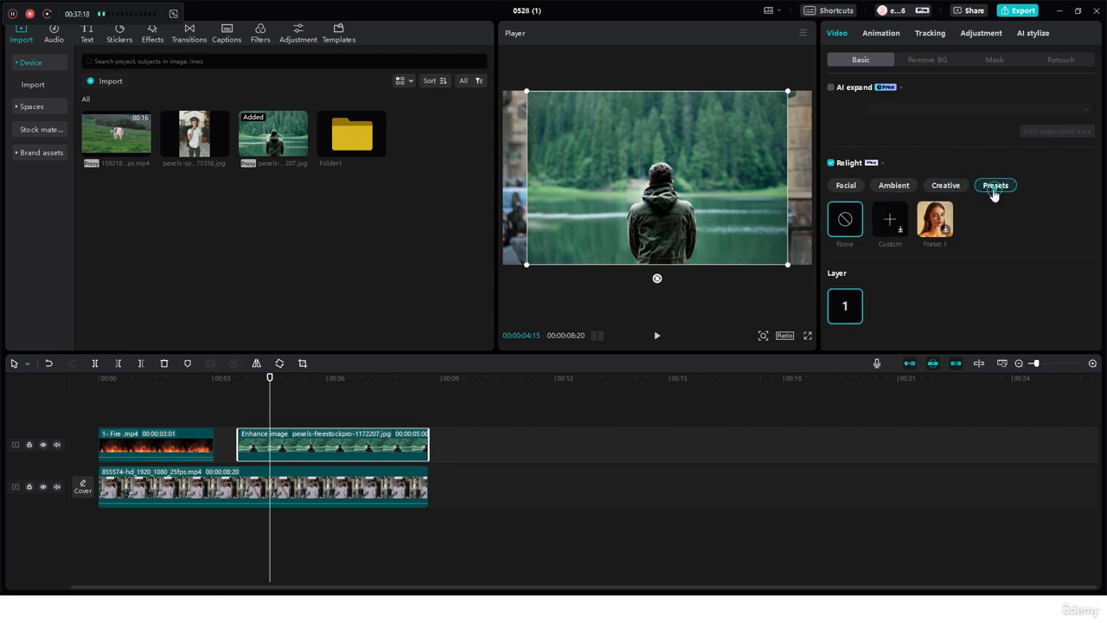
Apply the red-and-blue Ambient relight effect to the lake photo
click(895, 187)
scroll(845, 229, down, 1)
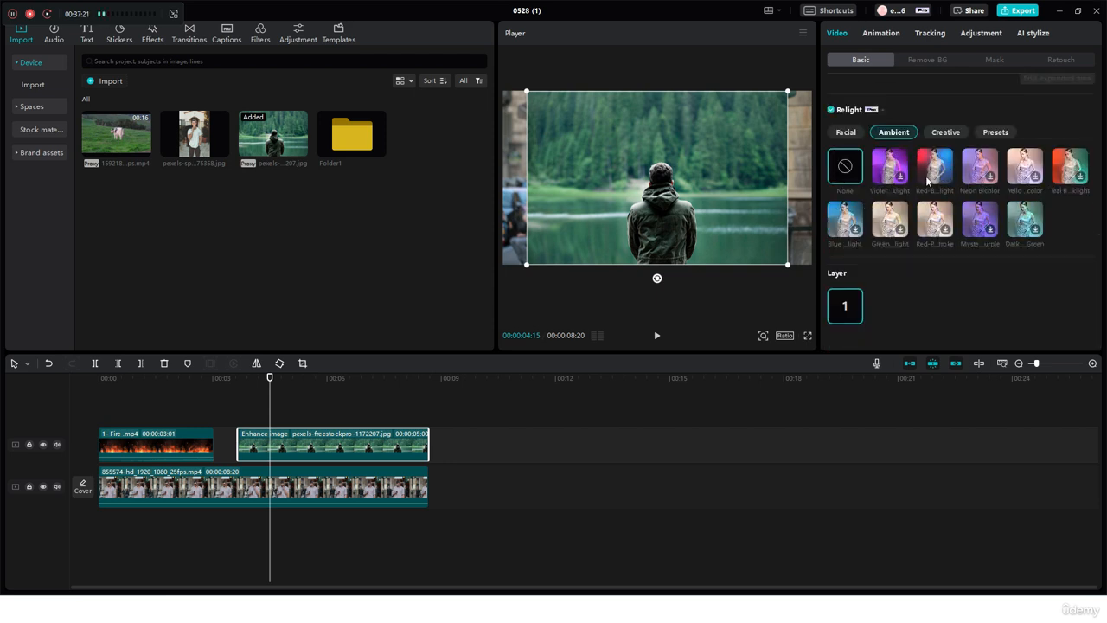
click(942, 178)
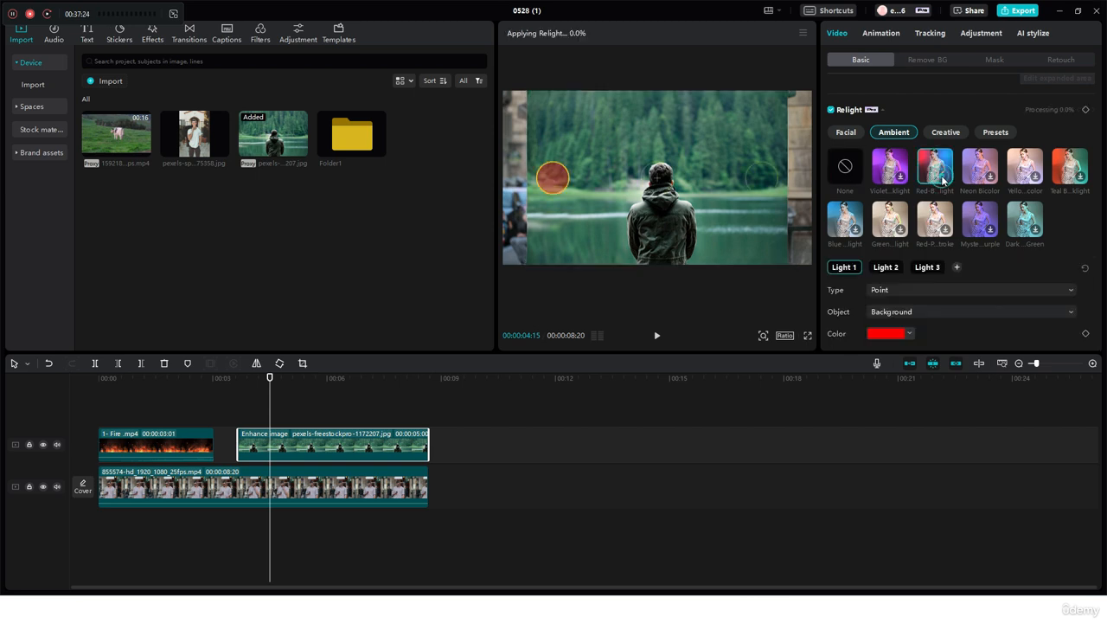
Select Light 2 and Light 3 on the photo in turn and examine the light settings, such as color, intensity, radius, distance, position and brightness
click(760, 179)
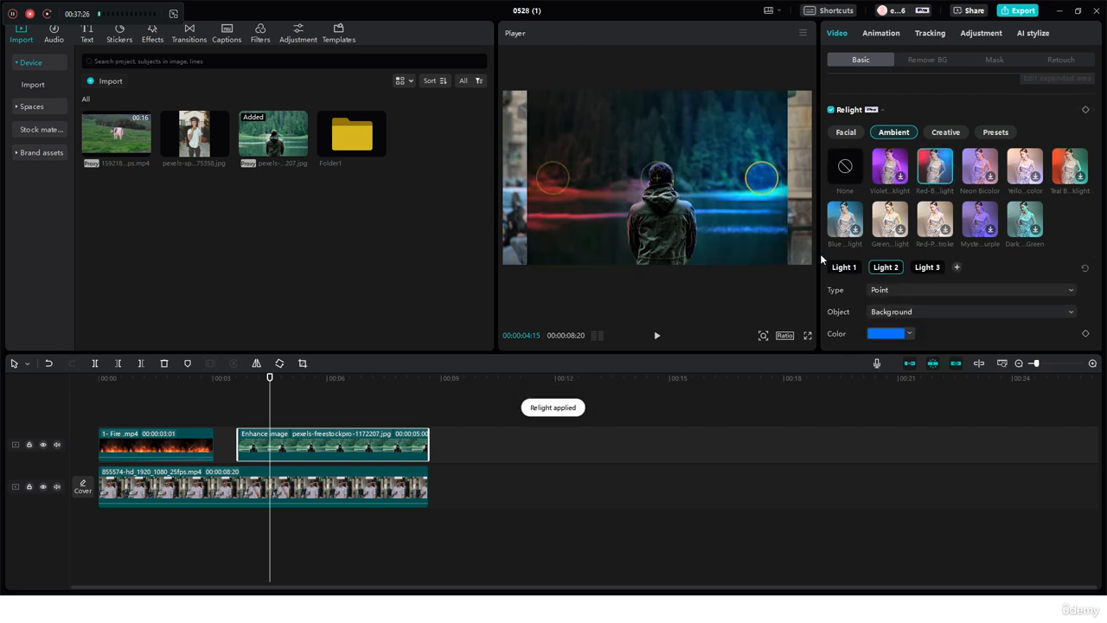
click(658, 179)
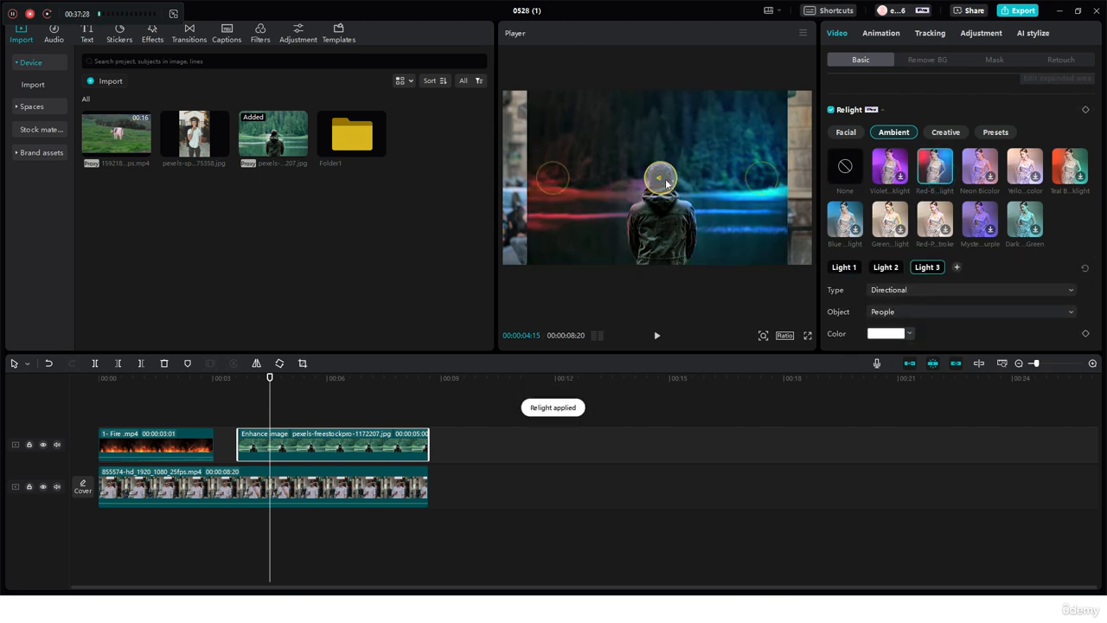
scroll(964, 296, down, 2)
scroll(932, 276, down, 3)
scroll(932, 276, up, 2)
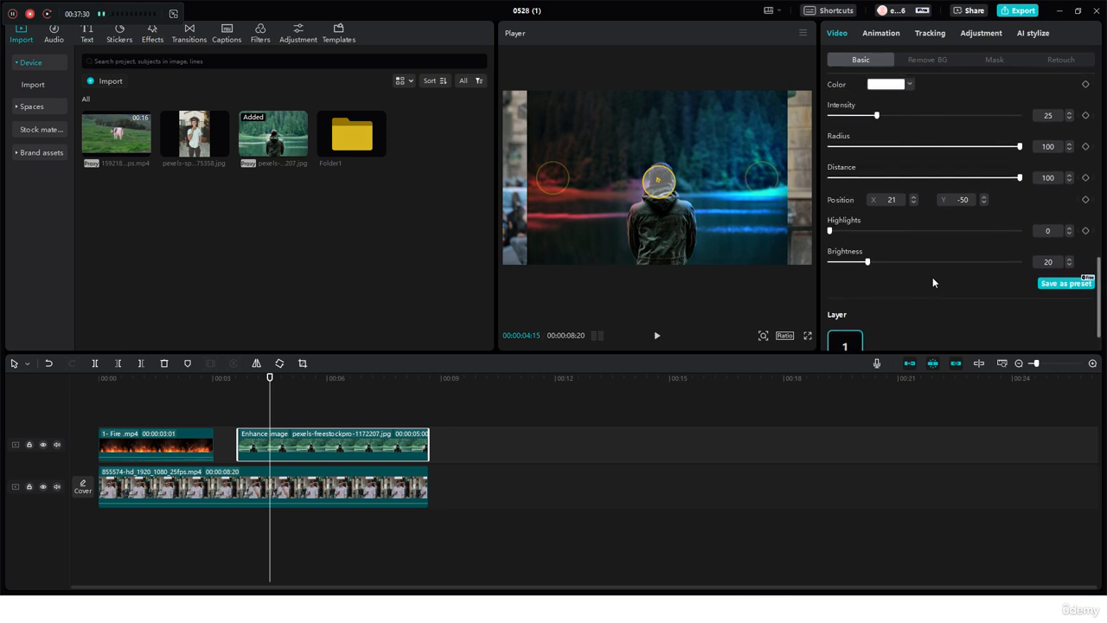
drag(876, 156, 986, 218)
click(896, 157)
scroll(900, 165, up, 1)
scroll(886, 180, up, 3)
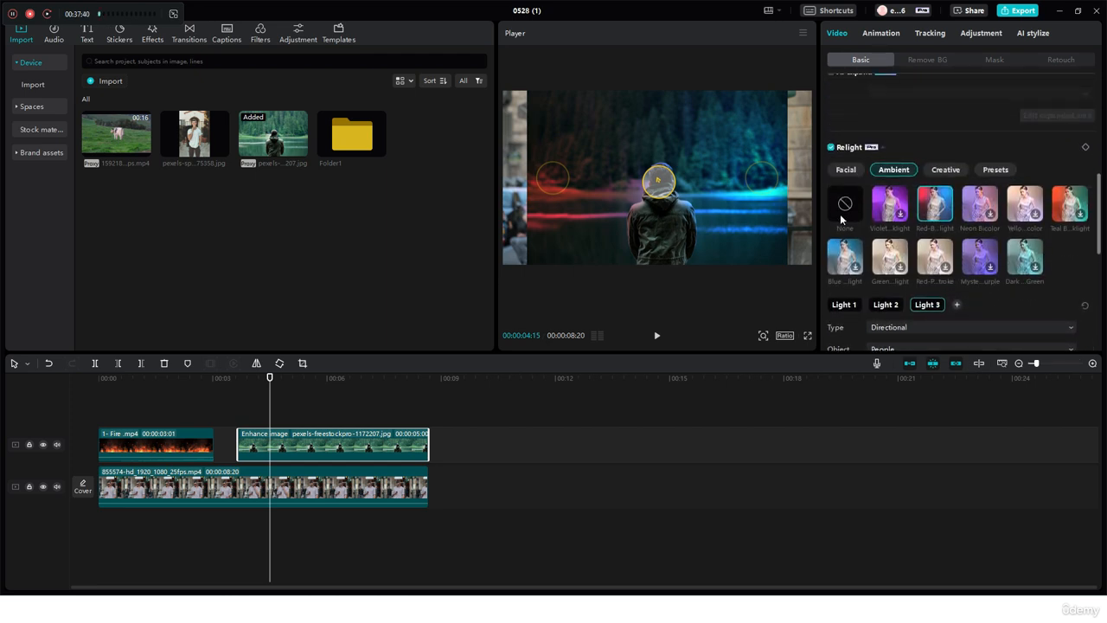